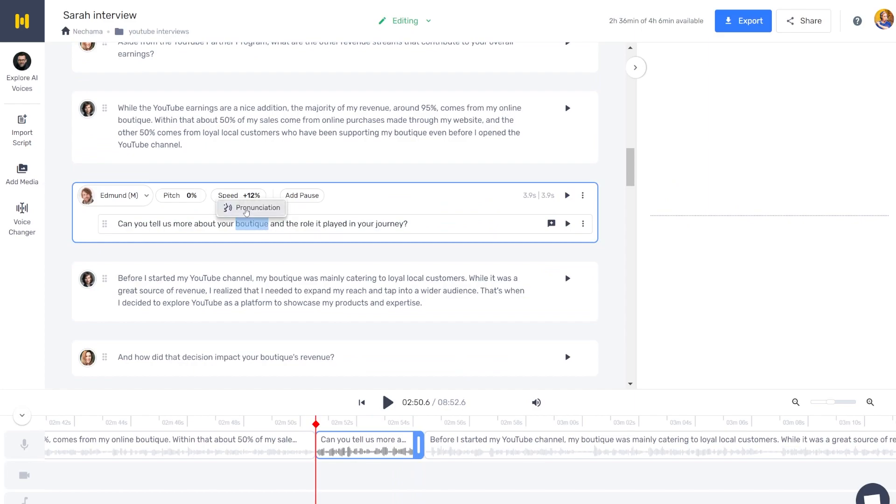
# Step: Browse the pronunciation suggestions for "boutique" and preview the first two smart suggestions
pyautogui.click(252, 207)
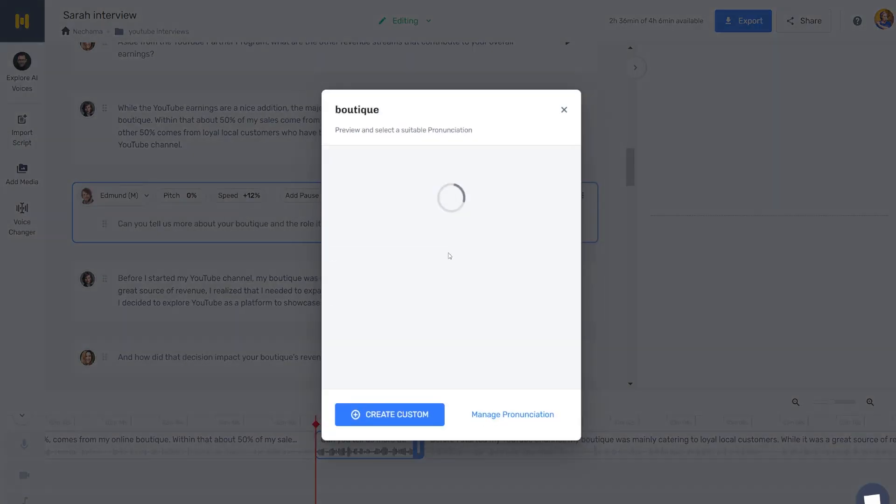
pyautogui.scroll(-4, 454, 236)
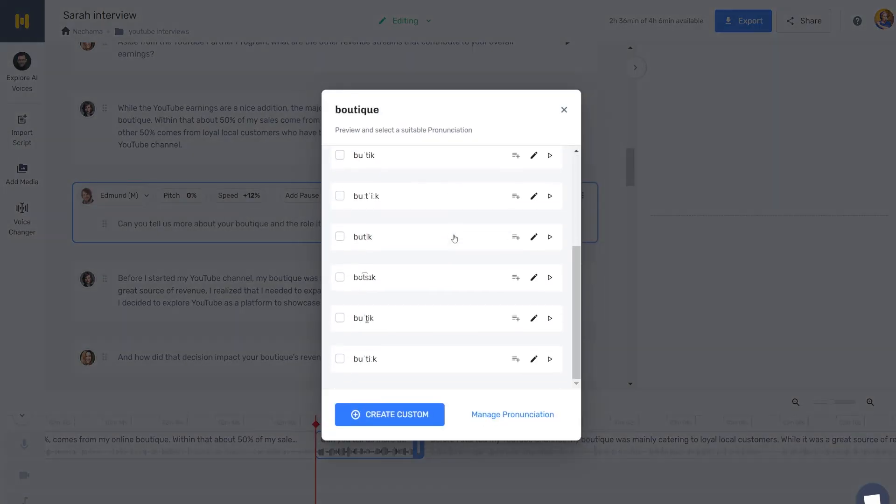
pyautogui.scroll(4, 456, 254)
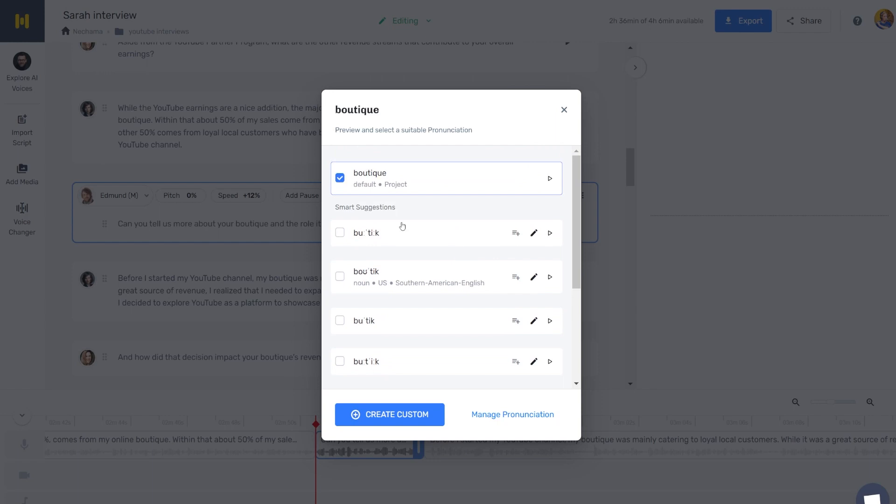
pyautogui.click(550, 236)
pyautogui.click(550, 276)
pyautogui.scroll(-3, 523, 276)
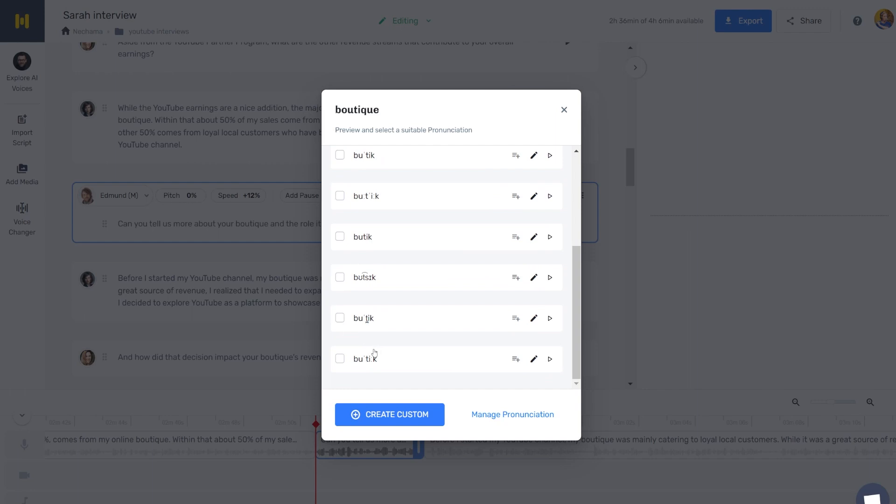
pyautogui.scroll(1, 369, 346)
pyautogui.scroll(3, 368, 341)
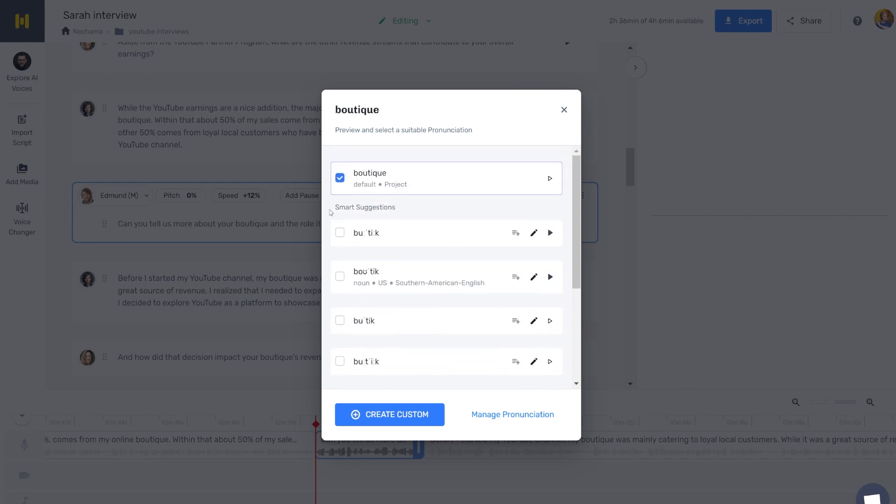
# Step: Try the first smart suggestion as the pronunciation of "boutique" and switch back to the default
pyautogui.click(339, 233)
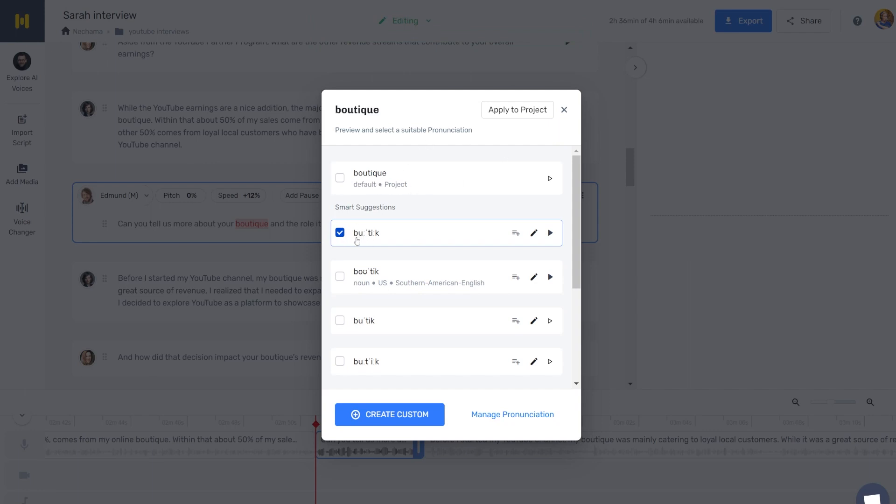
pyautogui.click(340, 179)
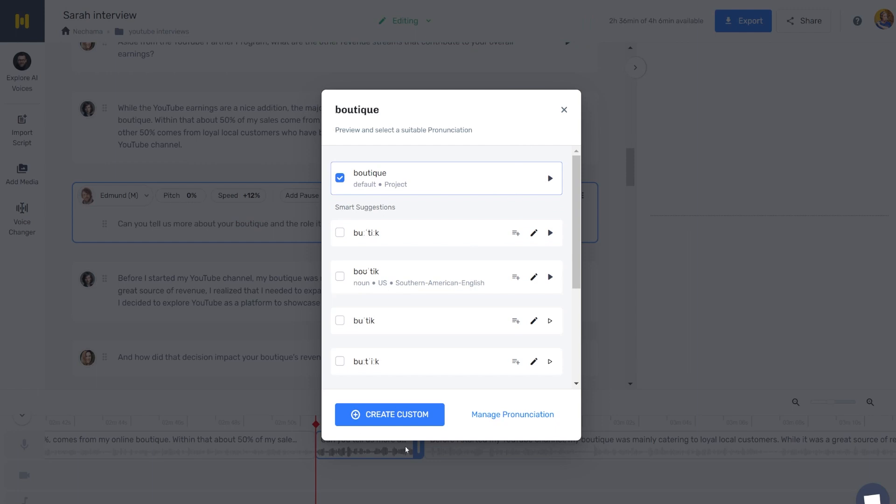
# Step: View the custom pronunciation form for "boutique", return to the suggestions and close them
pyautogui.click(398, 419)
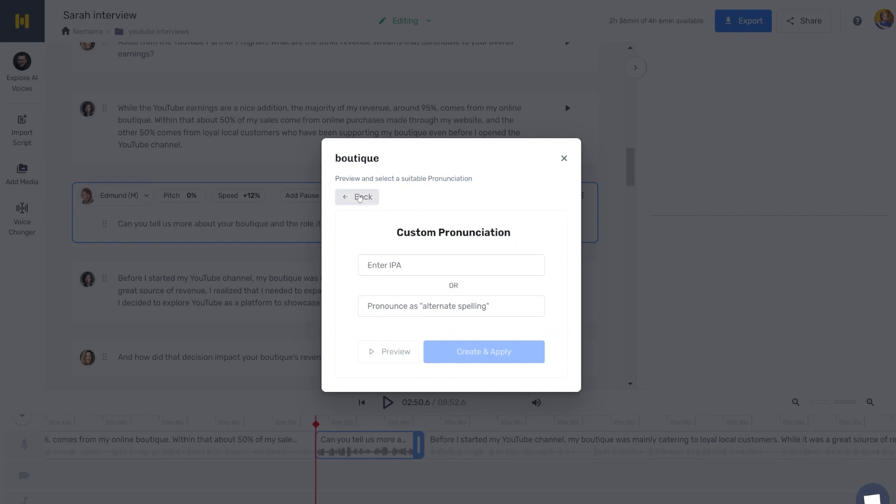
pyautogui.click(360, 197)
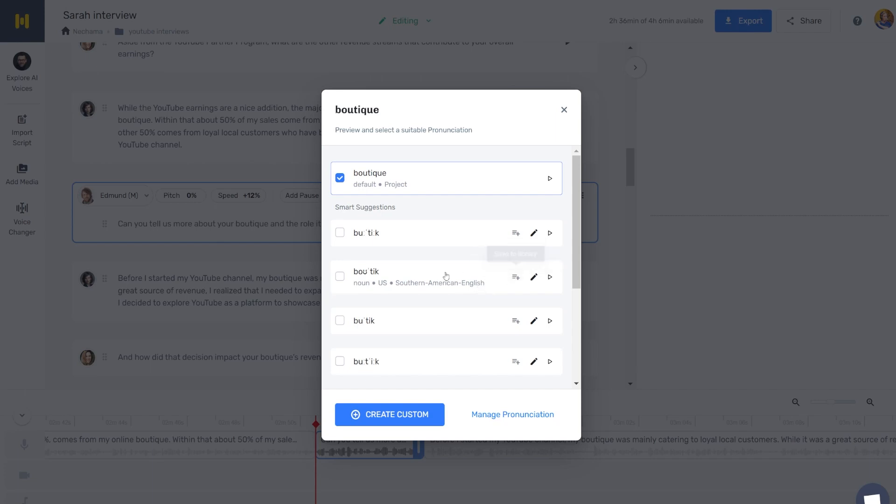
pyautogui.click(219, 238)
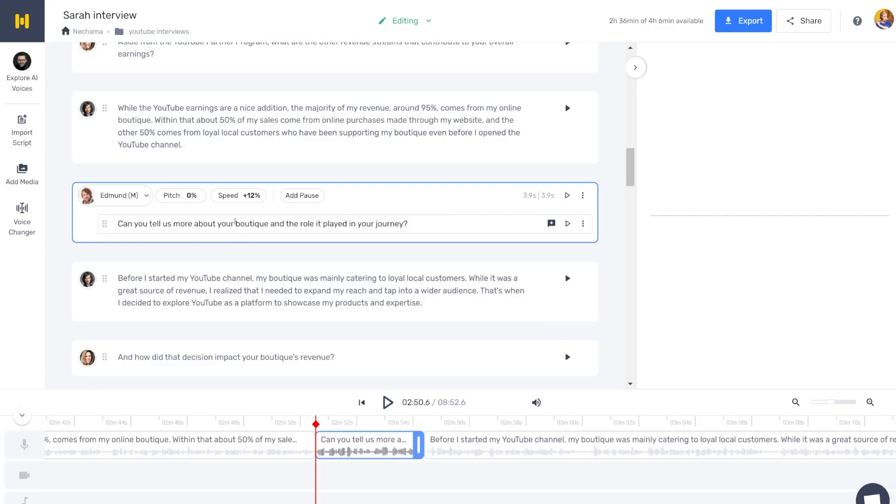
# Step: Reopen the pronunciation suggestions for "boutique" in the question about its role, view pronunciation management and close the dialog
pyautogui.moveTo(235, 224); pyautogui.dragTo(268, 224)
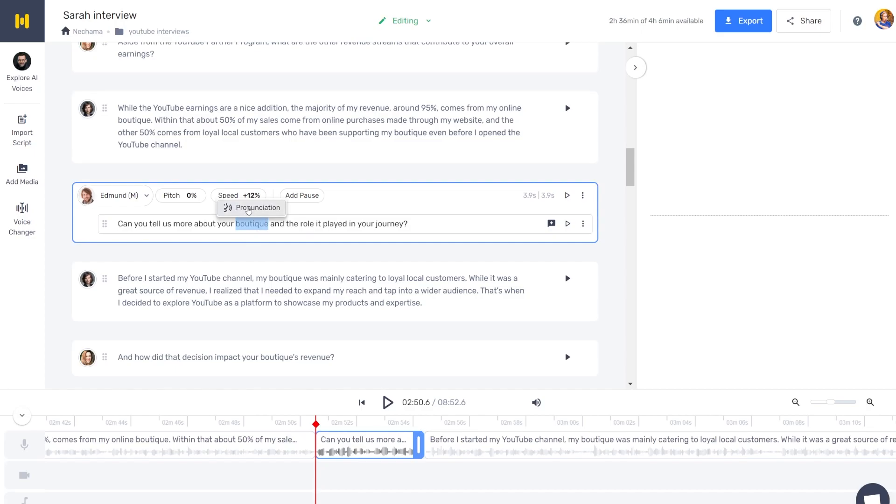
pyautogui.click(249, 208)
pyautogui.press('Escape')
pyautogui.click(254, 212)
pyautogui.scroll(-5, 509, 261)
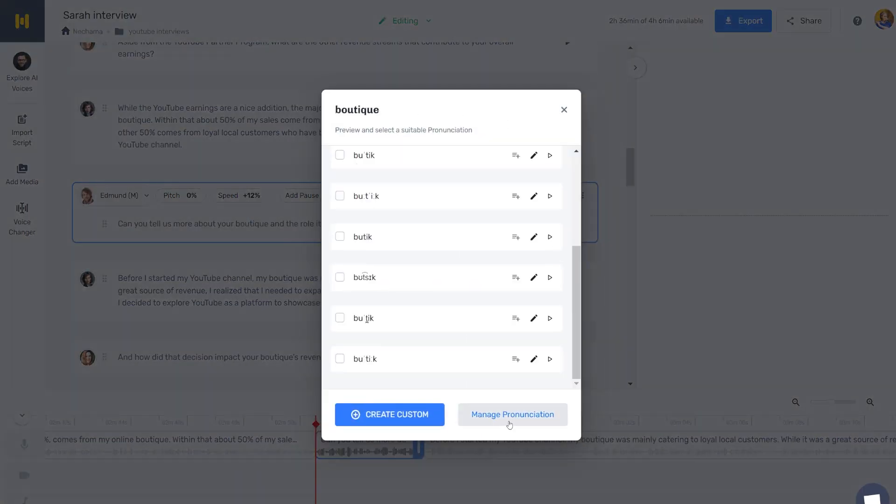
pyautogui.click(509, 414)
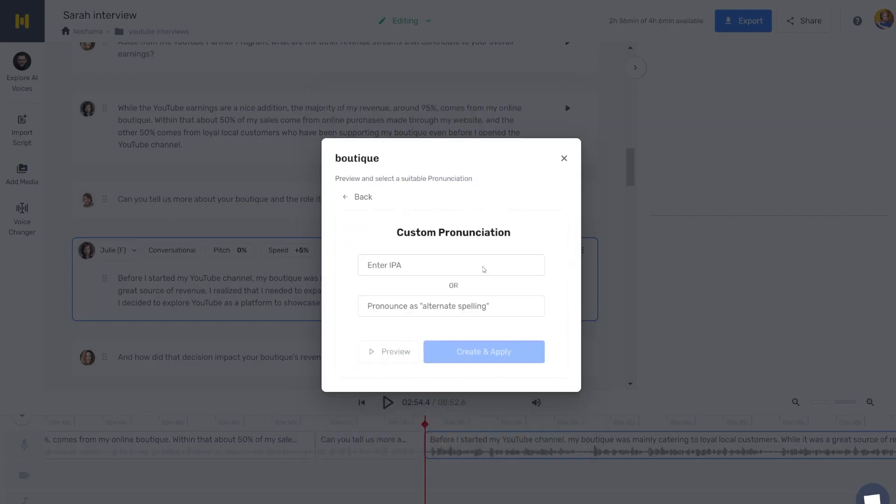
pyautogui.click(565, 158)
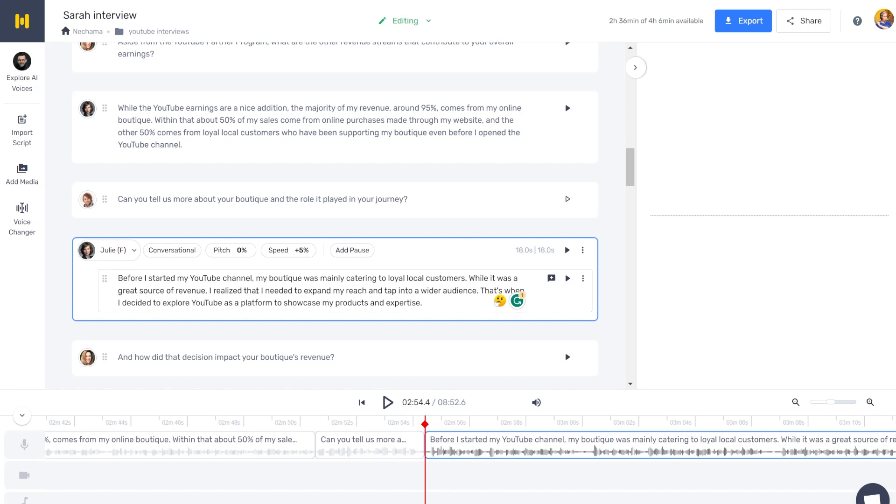
# Step: Insert a space after the R of "RPM" in the answer about monthly YouTube Partner Program earnings
pyautogui.click(260, 290)
pyautogui.scroll(5, 223, 282)
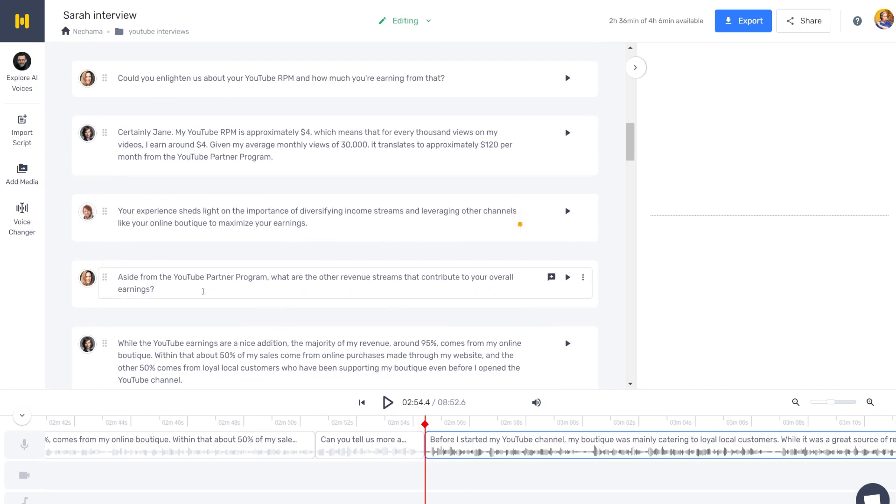
pyautogui.scroll(1, 224, 193)
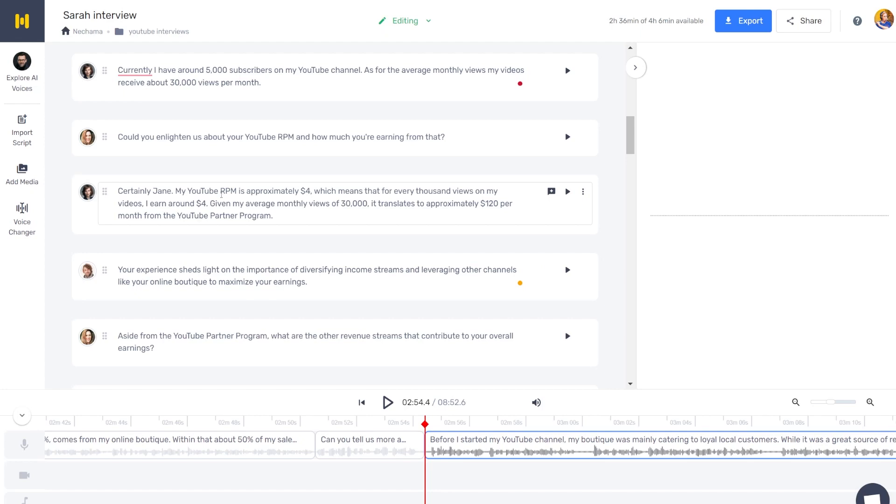
pyautogui.click(226, 190)
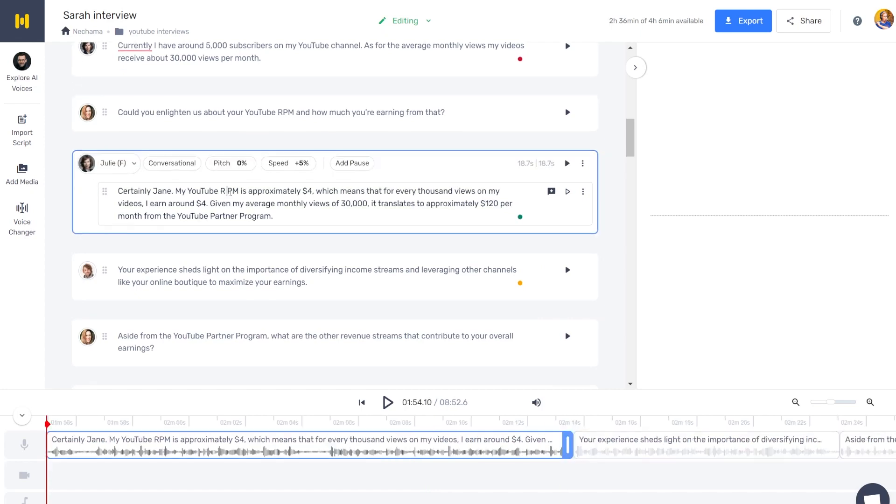
pyautogui.press('Right')
pyautogui.press('BackSpace')
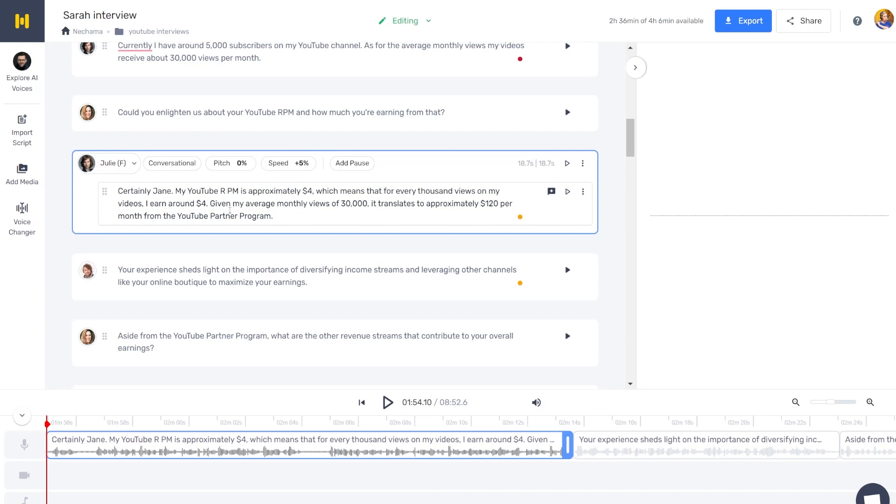
pyautogui.press('Left')
pyautogui.press('BackSpace')
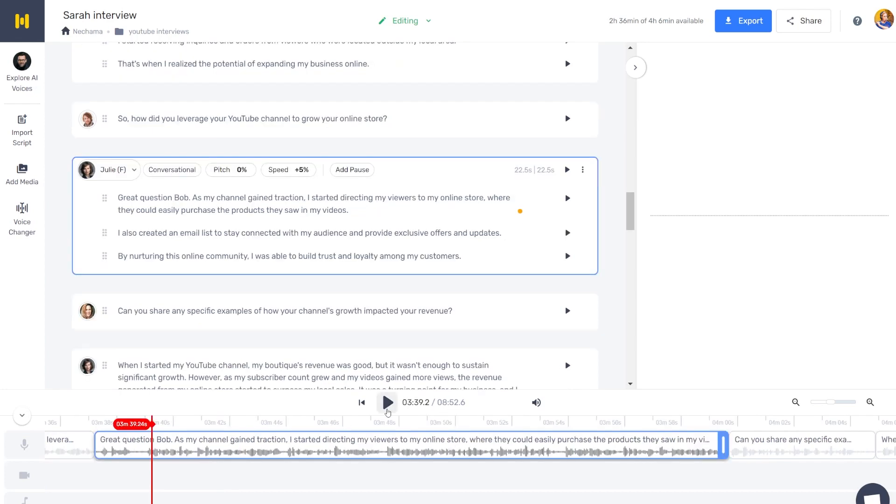
# Step: Listen to the online-store answer from 03:39.2, respell "directing" as "dirrecting" in its first sentence and regenerate the audio
pyautogui.click(390, 411)
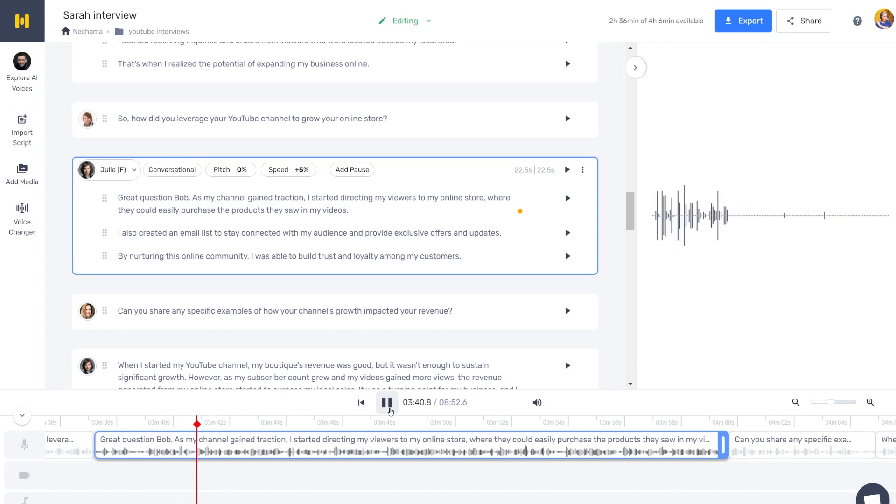
pyautogui.click(391, 410)
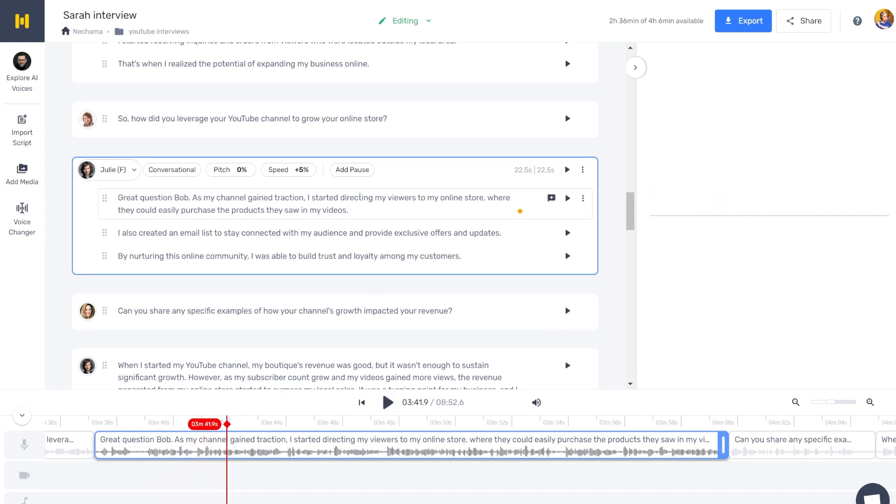
pyautogui.click(353, 199)
pyautogui.write('r')
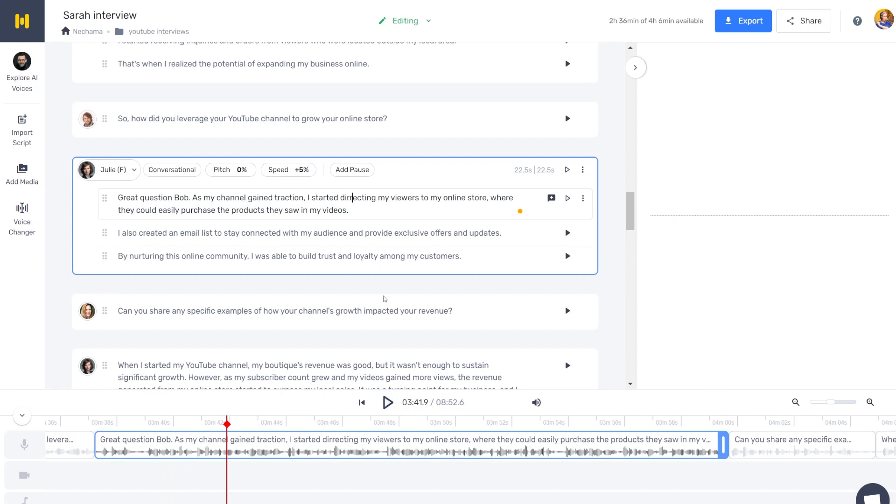
pyautogui.click(567, 198)
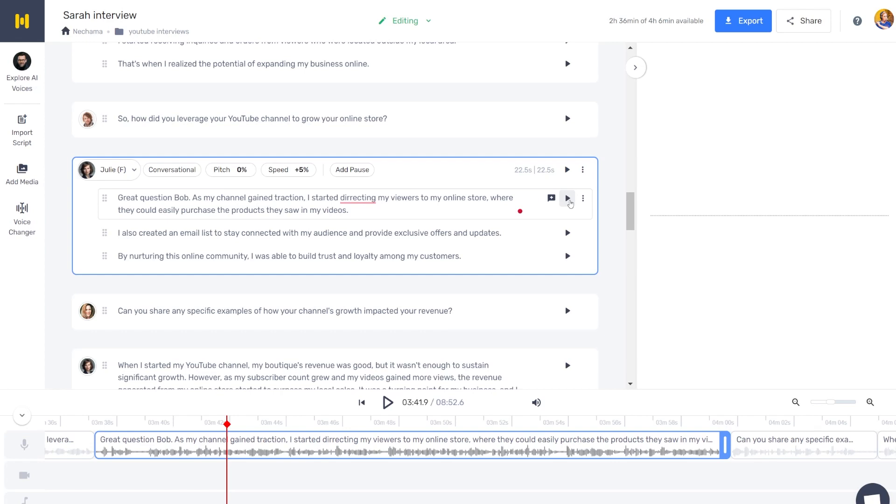
# Step: Play back the sentence containing "dirrecting" to check its pronunciation, including timeline playback from 03:39.1
pyautogui.click(569, 200)
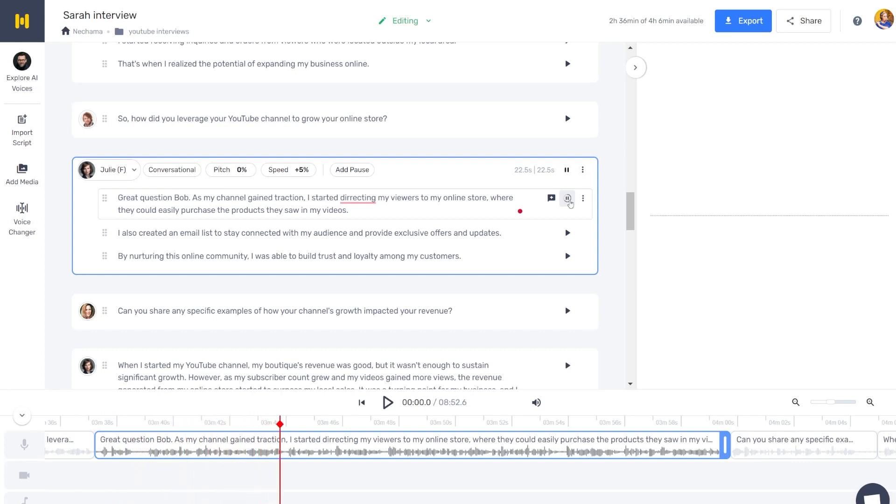
pyautogui.click(569, 198)
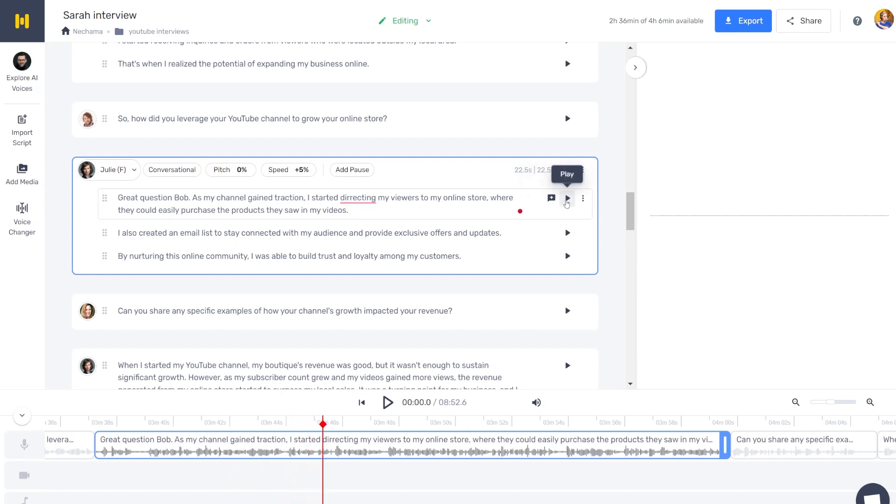
pyautogui.click(567, 201)
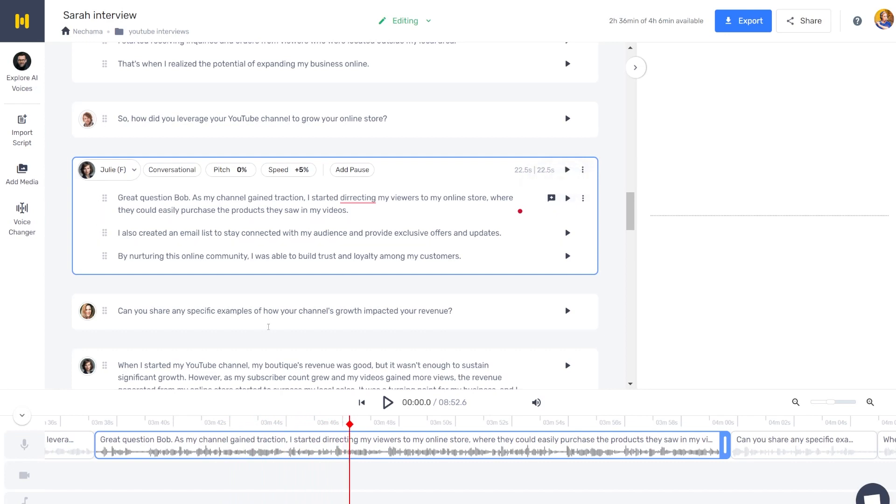
pyautogui.click(188, 425)
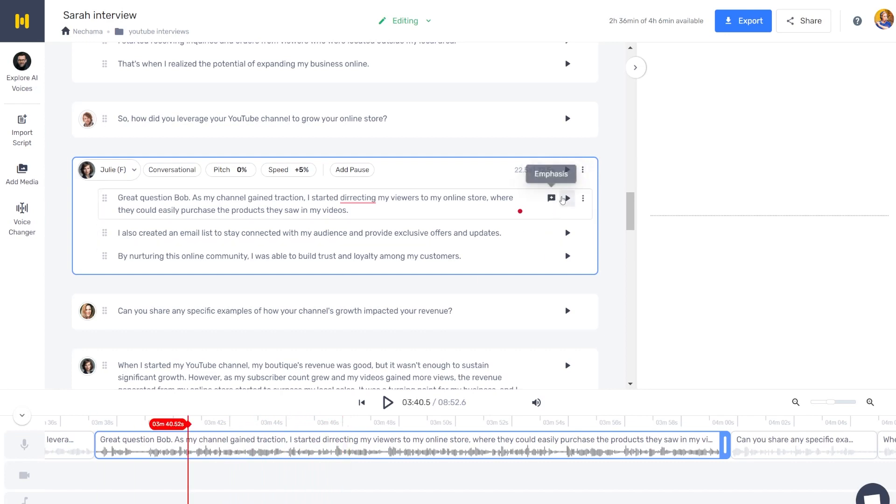
pyautogui.click(563, 199)
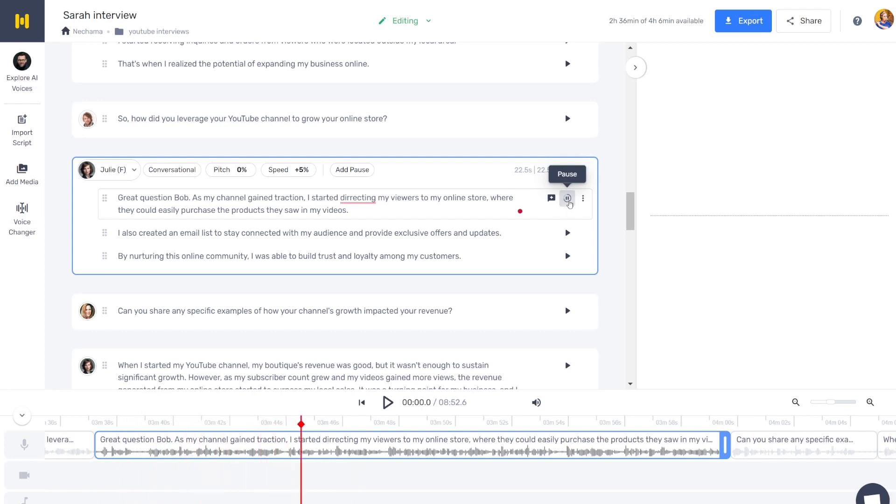
pyautogui.click(568, 199)
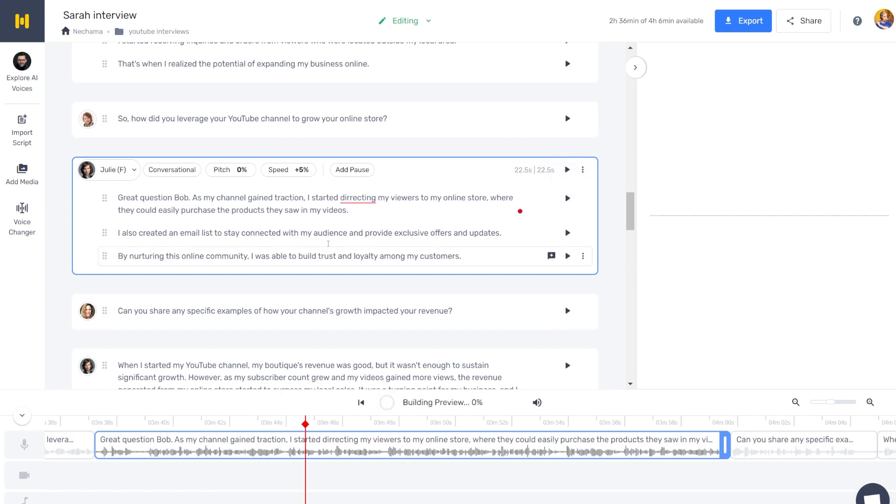
pyautogui.moveTo(354, 203)
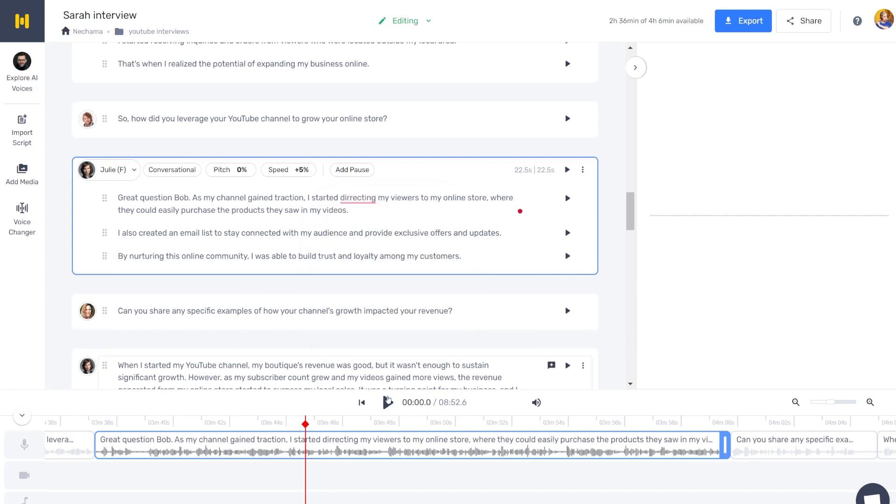
pyautogui.click(147, 425)
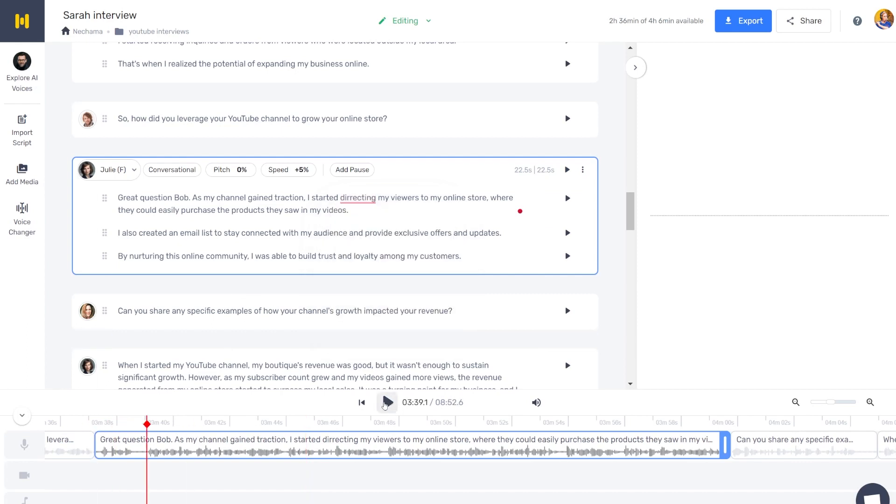
pyautogui.click(386, 403)
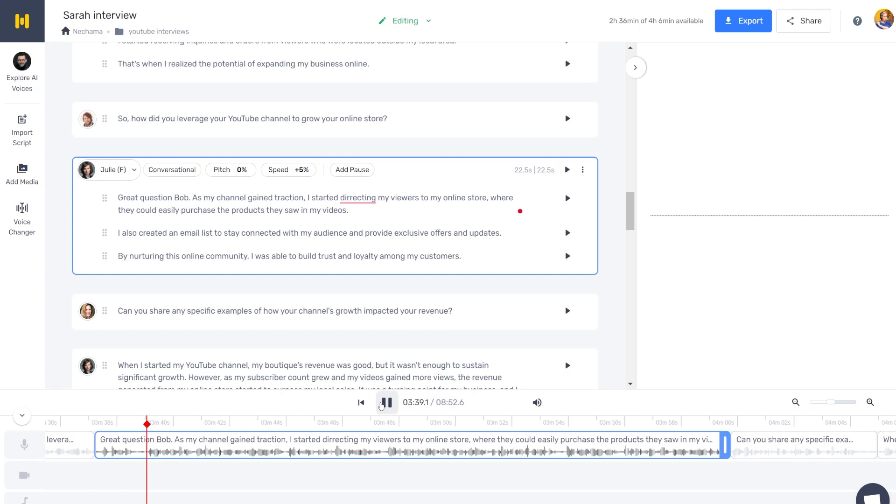
pyautogui.click(386, 403)
# Step: Hyphenate "email list" as "email-list" in the sentence about staying connected with the audience and play its regenerated audio
pyautogui.click(567, 232)
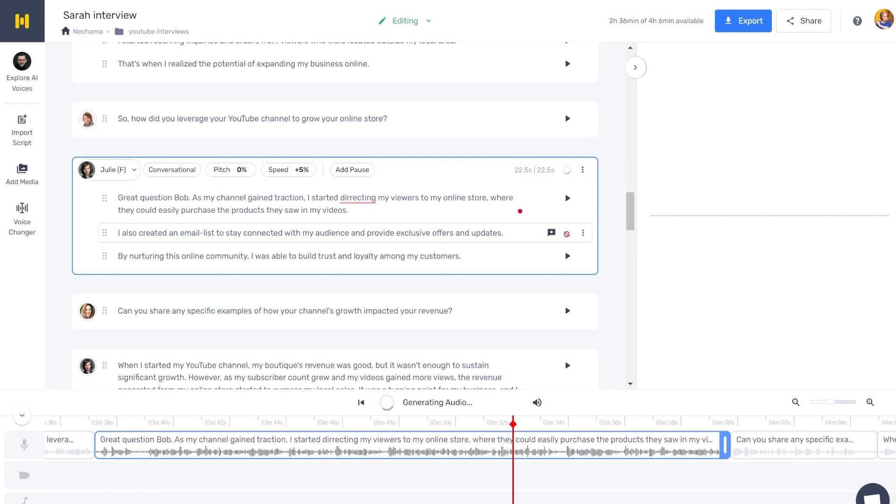
pyautogui.click(567, 232)
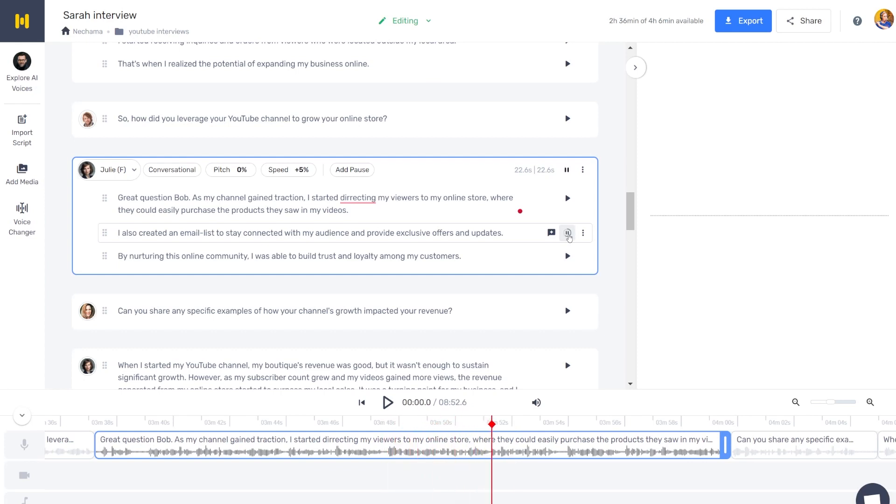
pyautogui.click(568, 234)
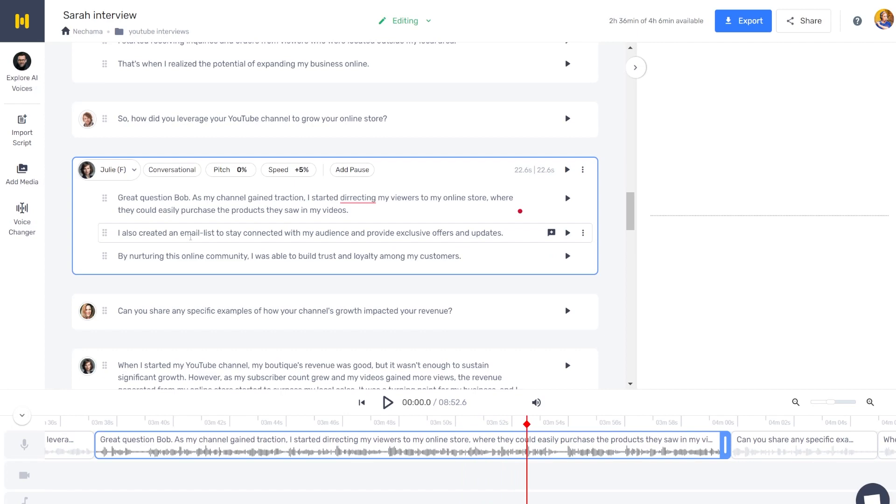
# Step: Open the pronunciation options for "email" in the email-list sentence and preview the first five smart suggestions
pyautogui.doubleClick(194, 233)
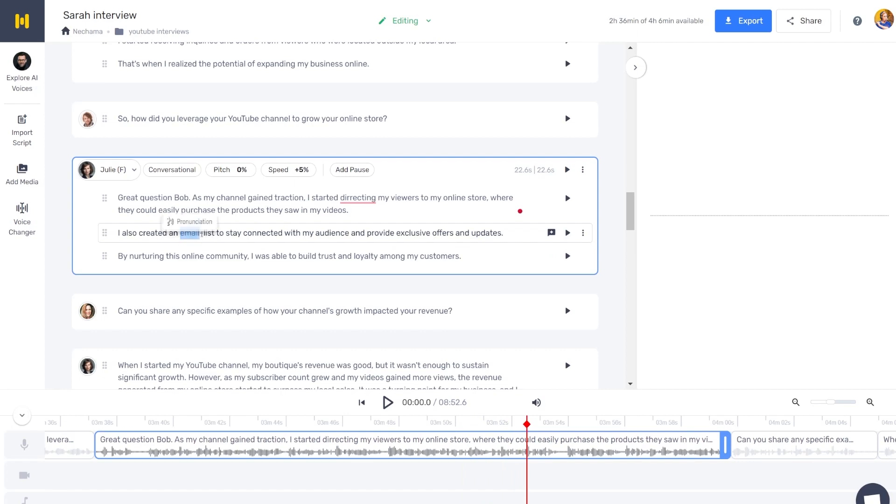
pyautogui.click(173, 215)
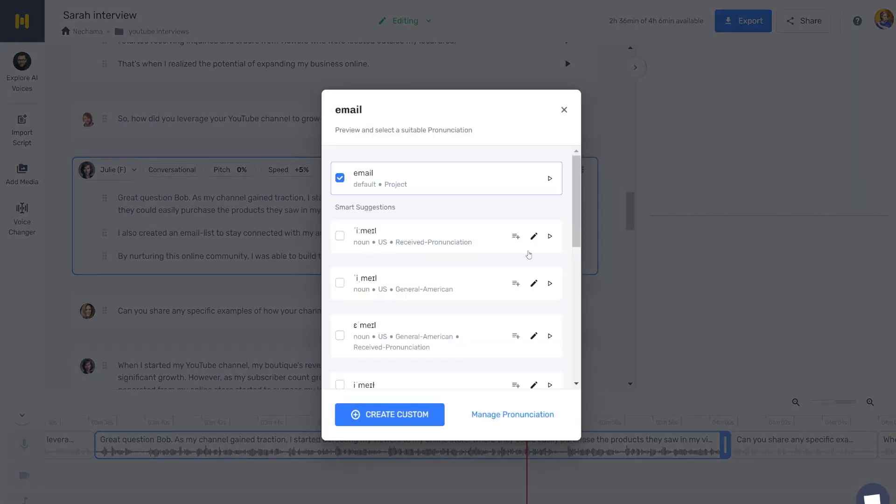
pyautogui.click(550, 236)
pyautogui.click(551, 283)
pyautogui.click(550, 336)
pyautogui.scroll(-3, 552, 341)
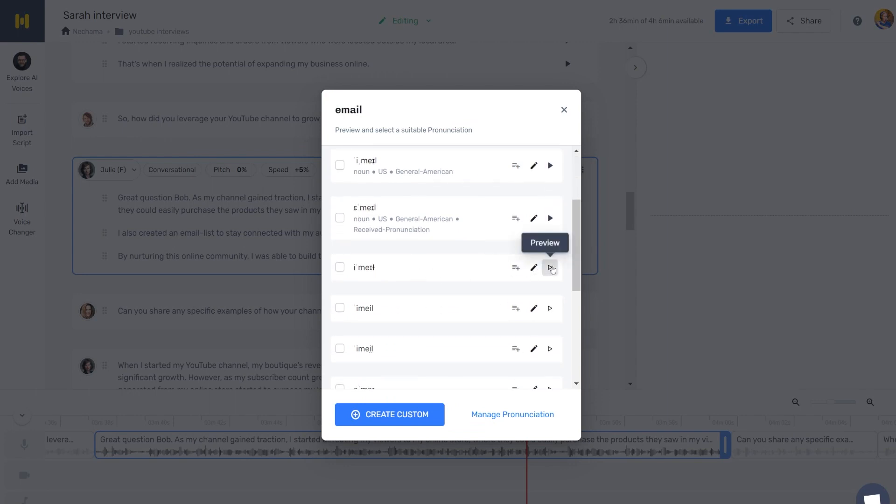
pyautogui.click(550, 267)
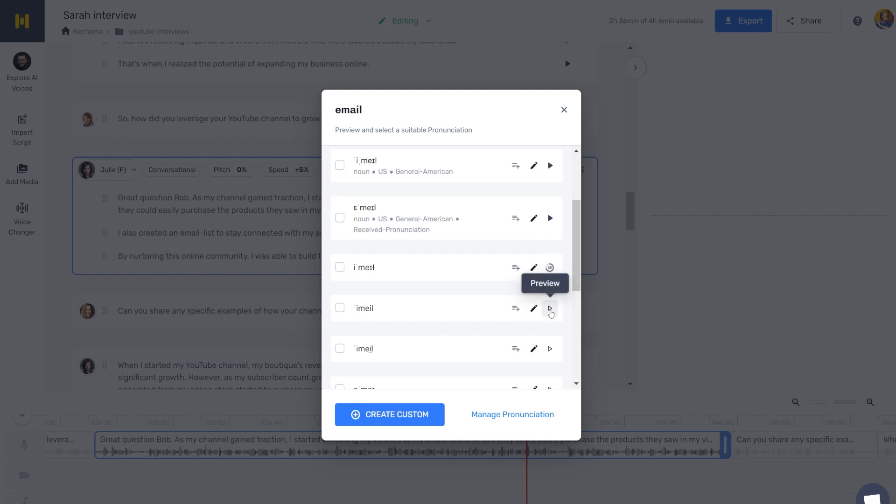
pyautogui.click(550, 308)
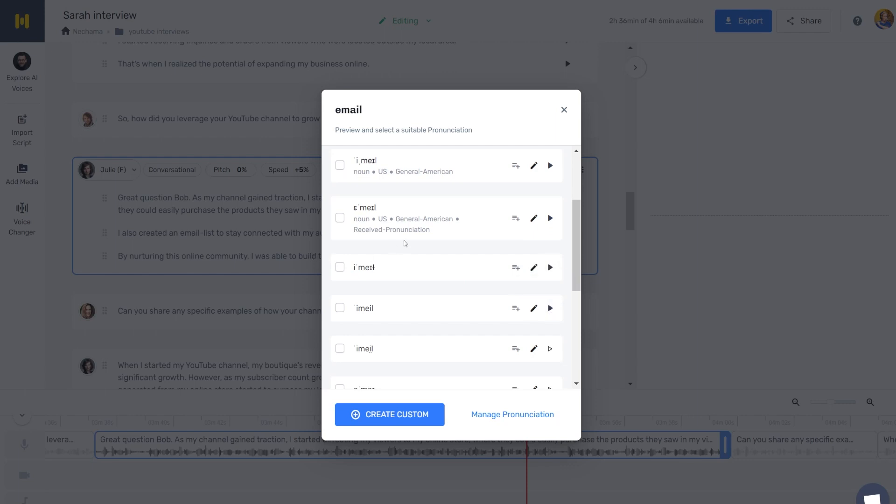
pyautogui.scroll(3, 405, 243)
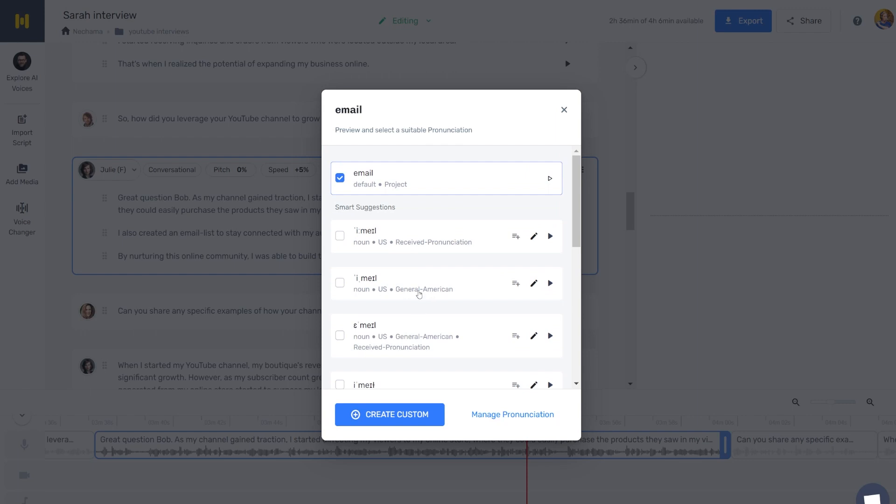
# Step: Preview and select the US General-American noun pronunciation "ˈiˌmeɪl" for "email" and apply it to the whole project
pyautogui.click(550, 283)
pyautogui.click(340, 282)
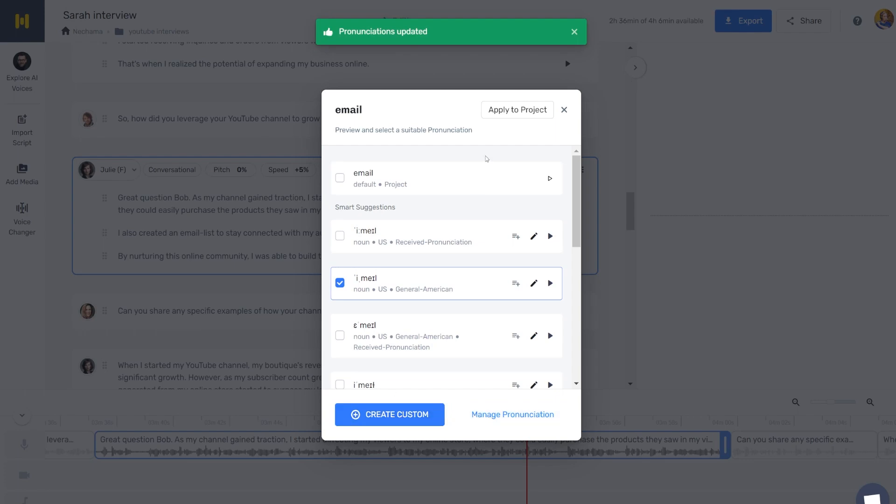
pyautogui.click(516, 110)
pyautogui.click(504, 324)
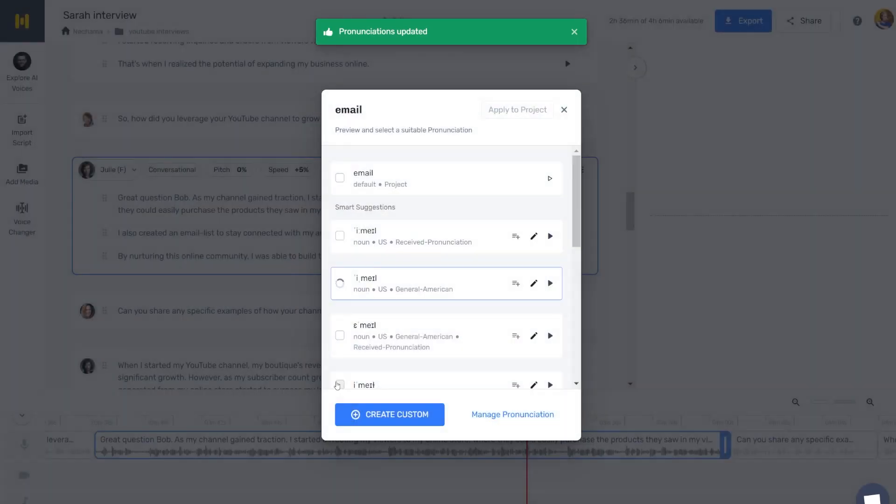
pyautogui.click(564, 110)
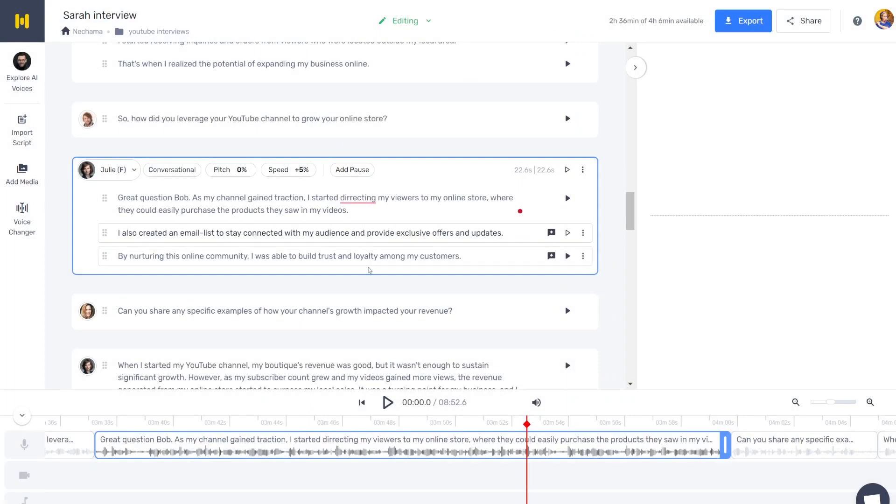
# Step: Play back the online-store answer through to the question about building an email list, rechecking the pronunciation selected for "email"
pyautogui.click(387, 403)
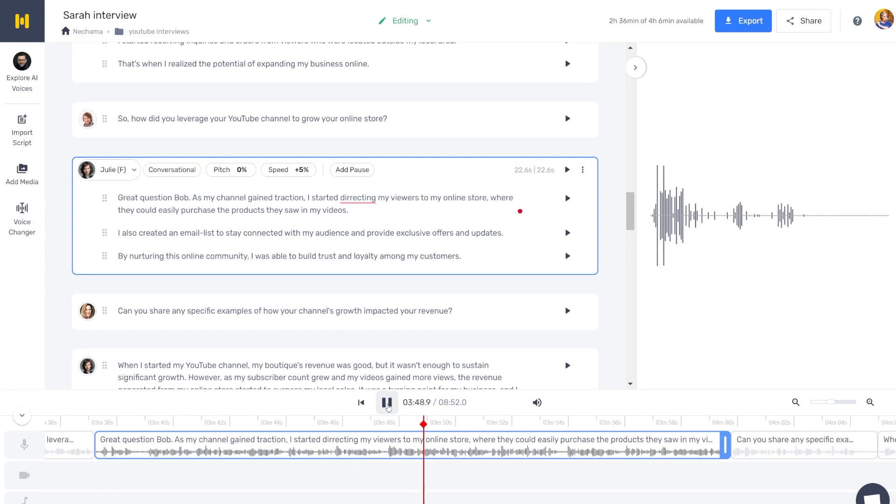
pyautogui.click(388, 402)
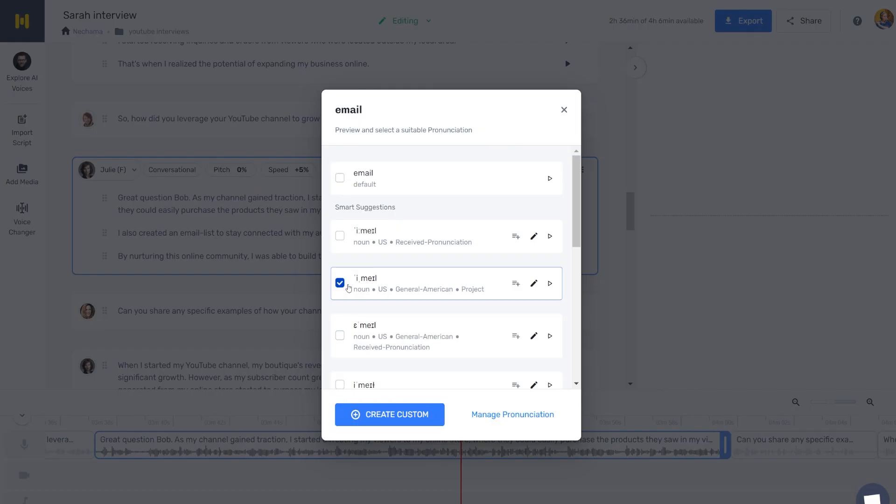
pyautogui.click(562, 112)
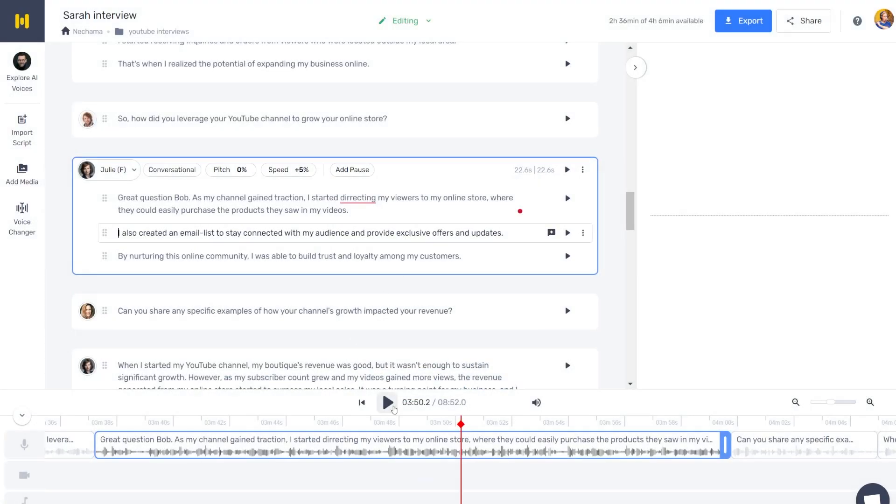
pyautogui.click(388, 408)
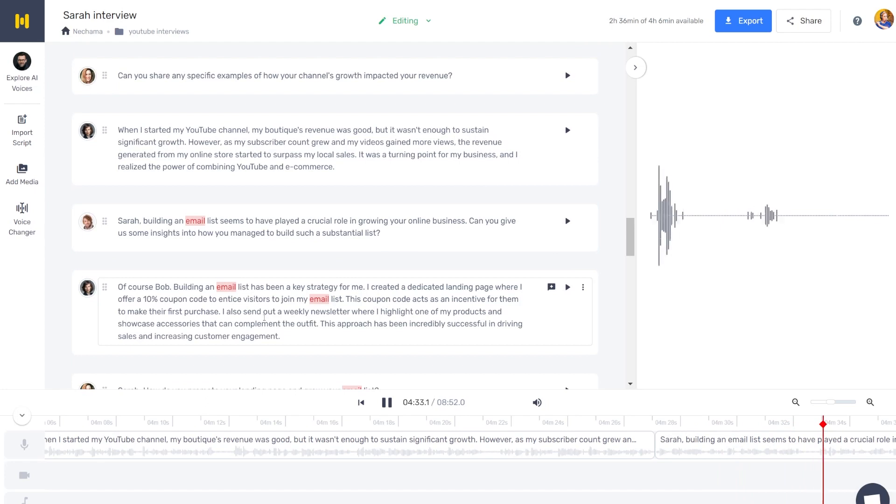
pyautogui.click(382, 404)
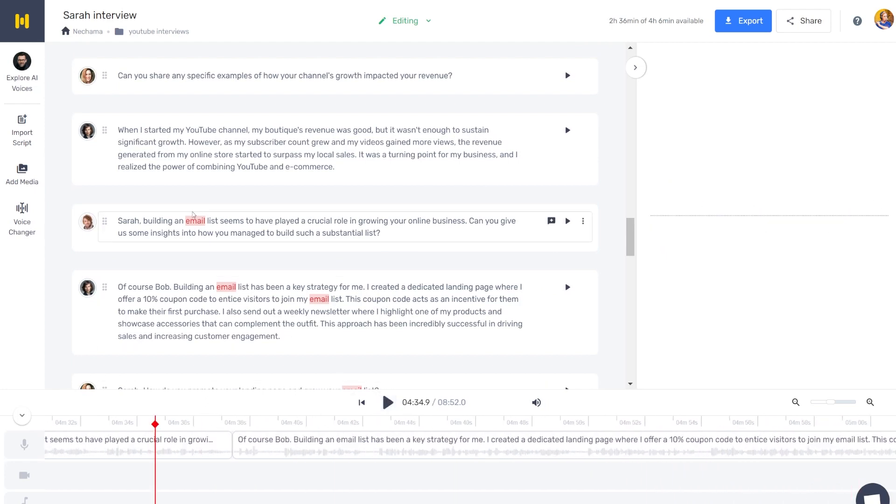
# Step: Set "email" to its default pronunciation only in the interviewer's question about building an email list
pyautogui.moveTo(186, 221); pyautogui.dragTo(205, 222)
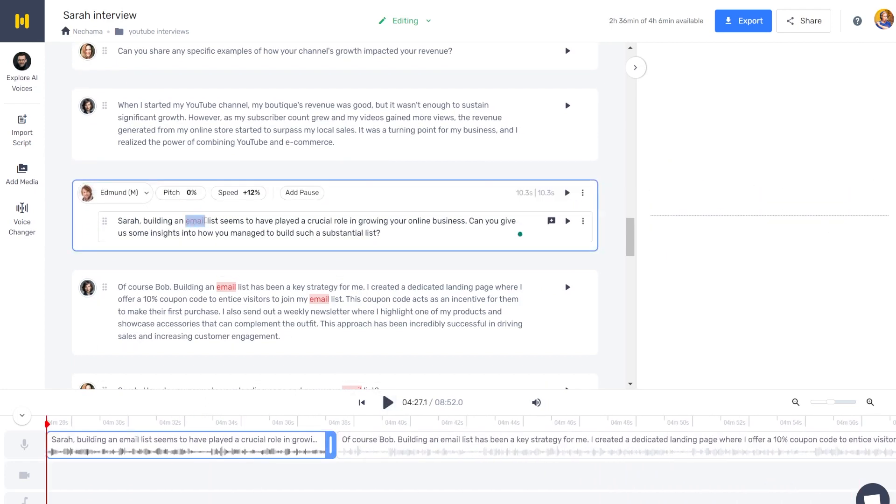
pyautogui.click(201, 204)
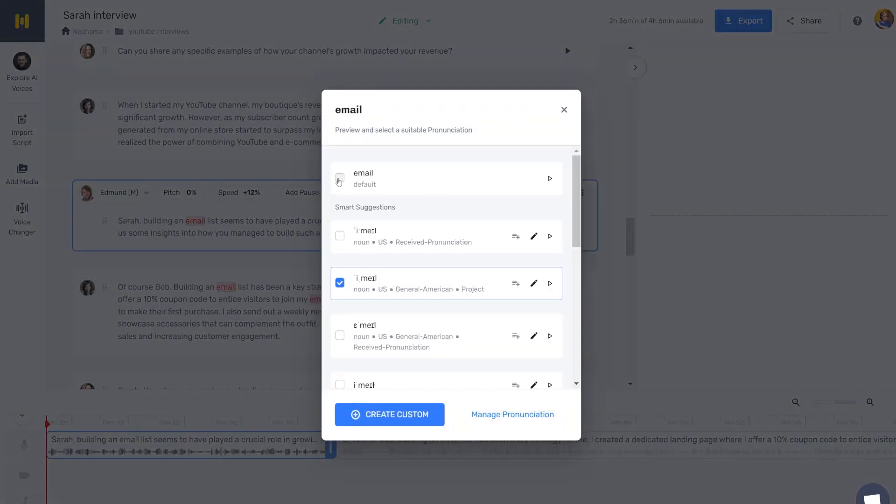
pyautogui.click(339, 181)
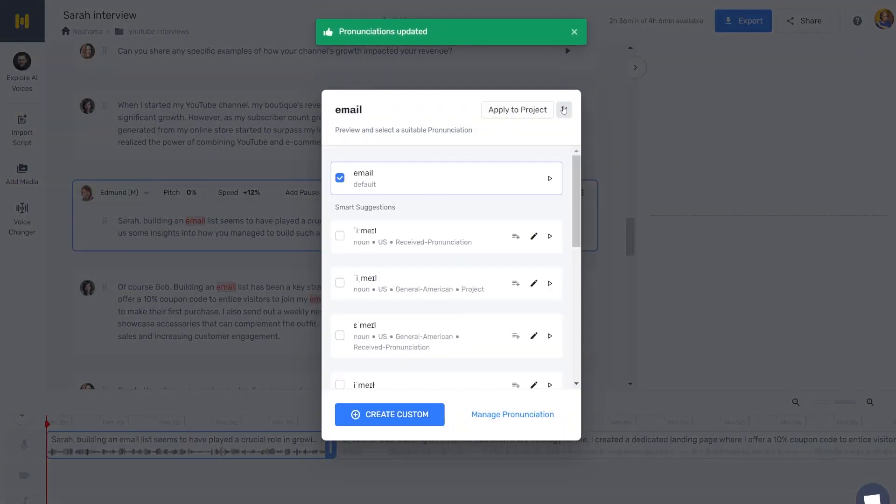
pyautogui.click(564, 110)
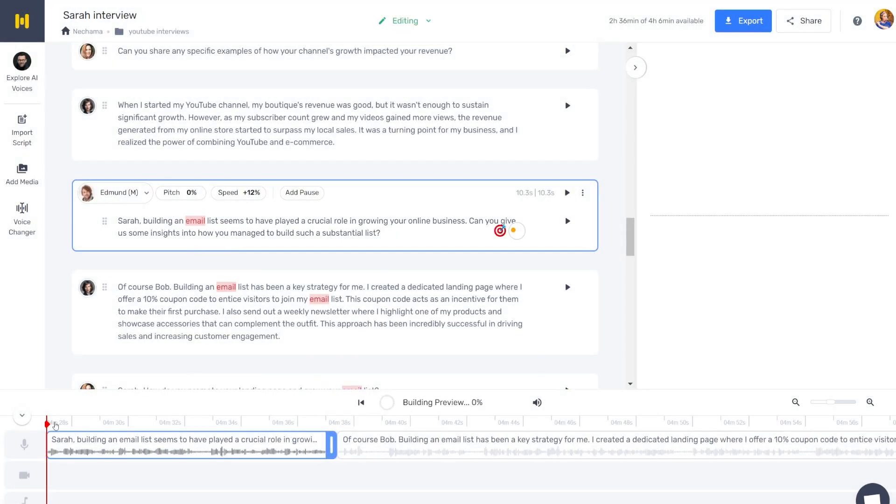